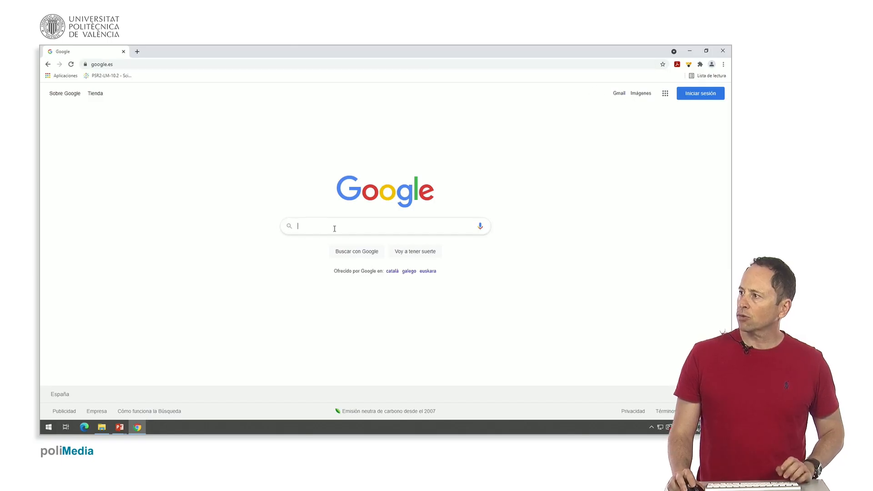
# - Search Google for "Naturaleza"
pyautogui.write('Na')
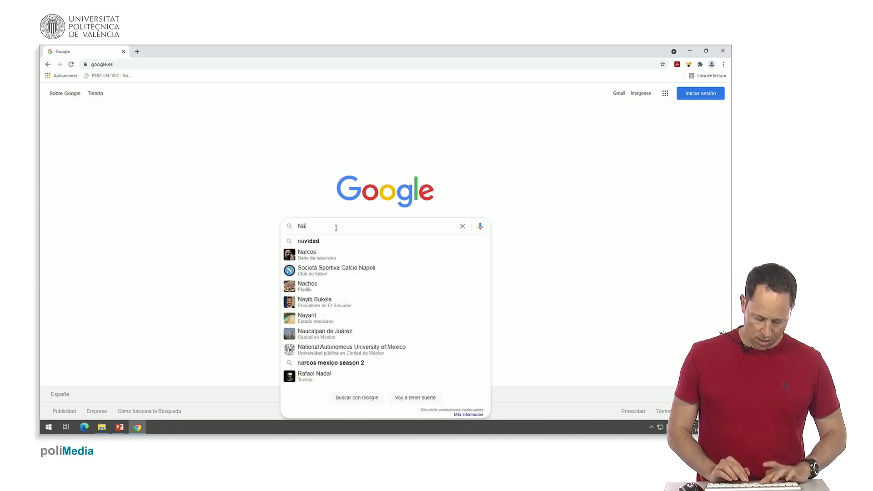
pyautogui.write('turaleza')
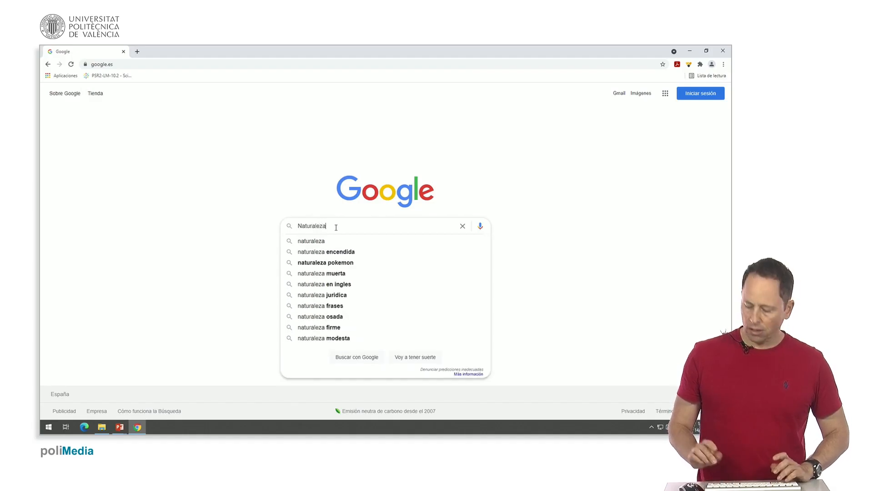
pyautogui.press('Return')
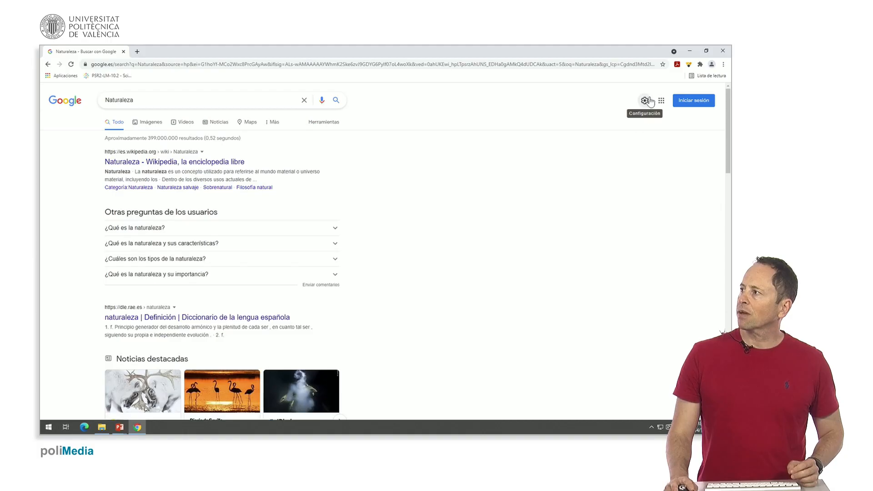
# - Open the search settings from the results page and review the search results options, including the search personalization page
pyautogui.click(645, 101)
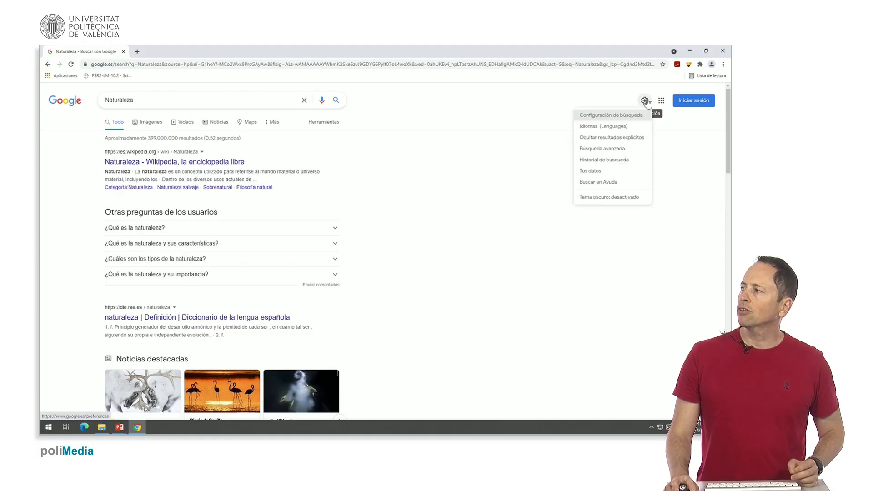
pyautogui.click(604, 117)
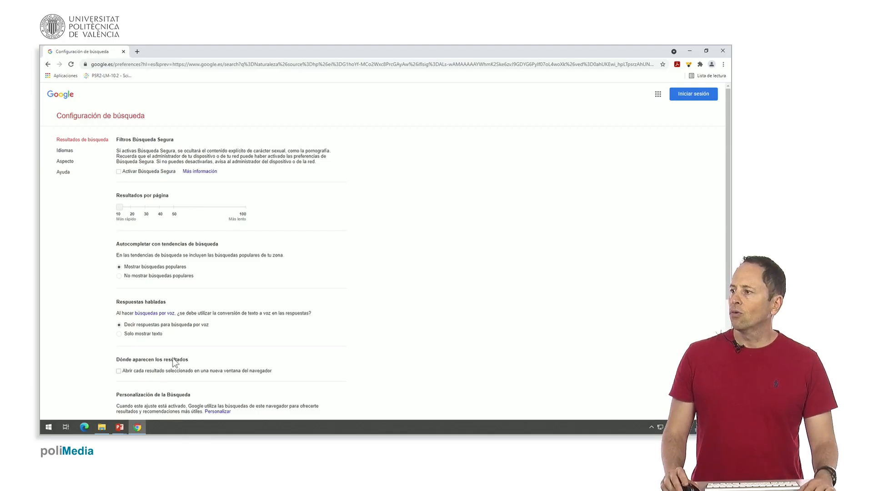
pyautogui.scroll(-2, 181, 312)
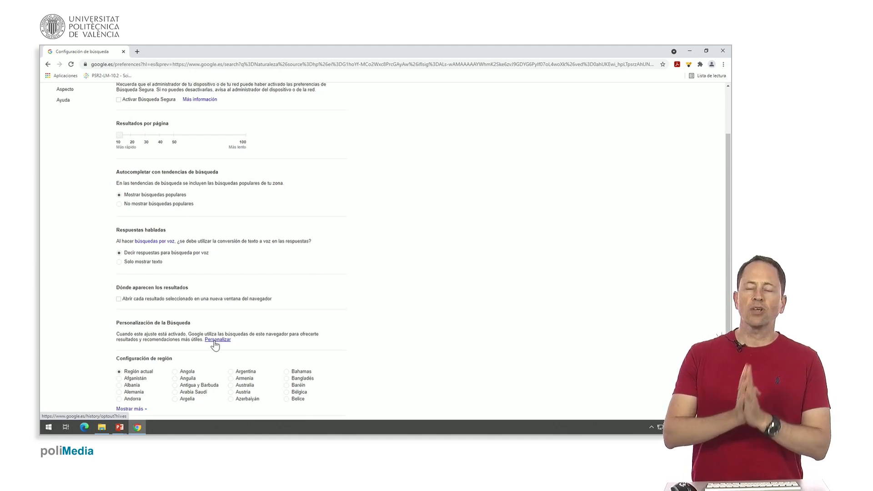
pyautogui.click(223, 341)
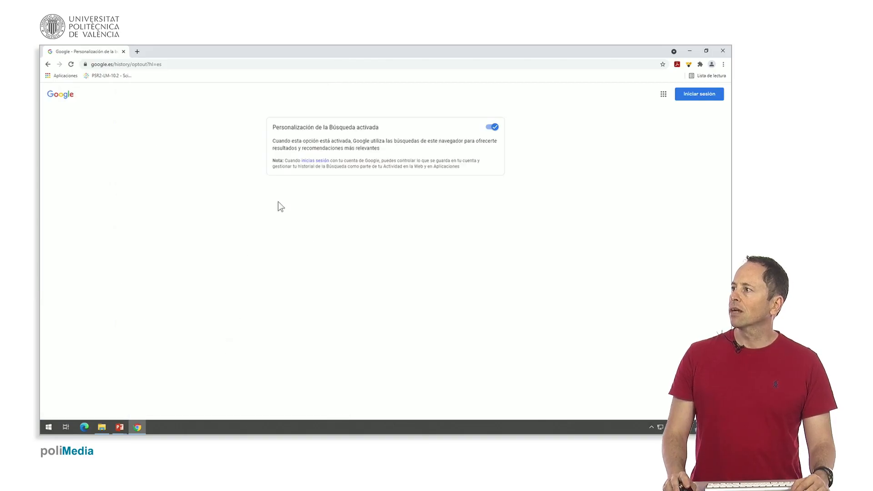
pyautogui.click(48, 64)
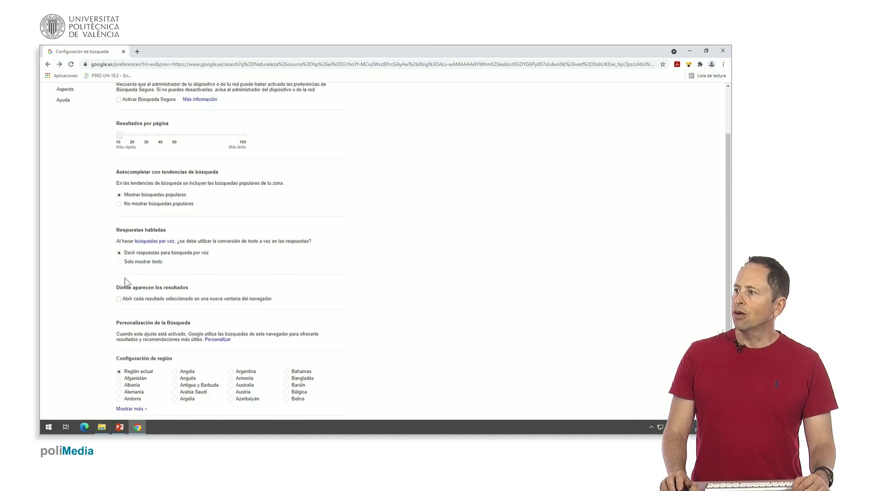
pyautogui.scroll(-2, 129, 381)
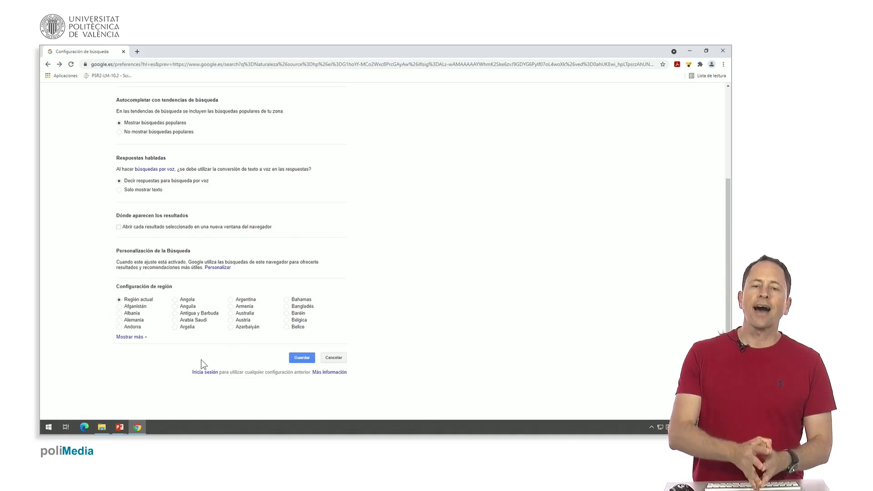
pyautogui.scroll(3, 233, 348)
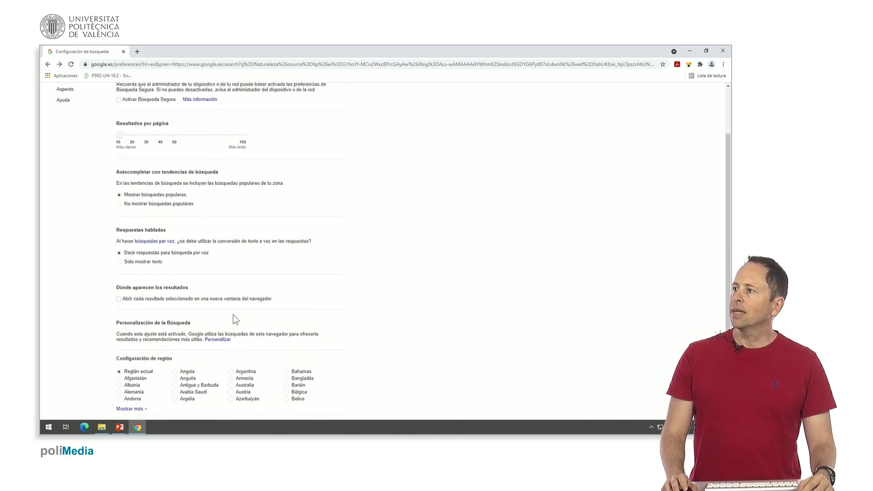
# - Review the expanded language list and the appearance options in the search settings, and return to the Naturaleza results
pyautogui.click(63, 150)
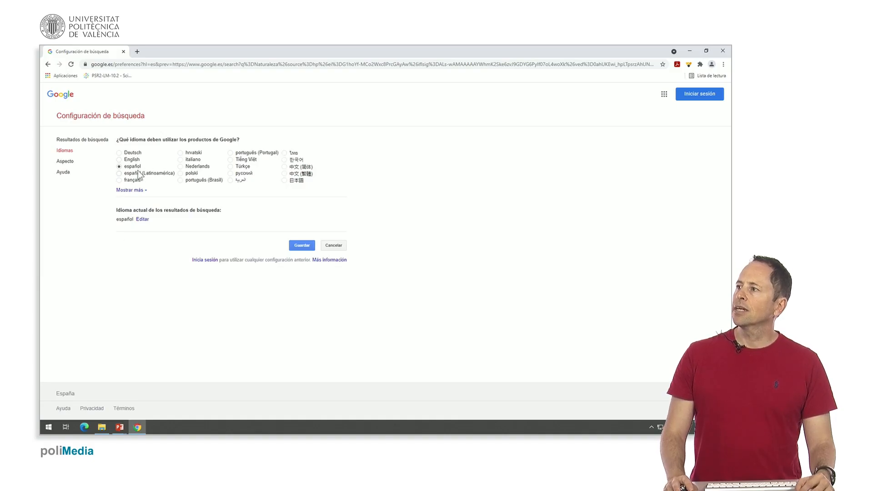
pyautogui.click(133, 191)
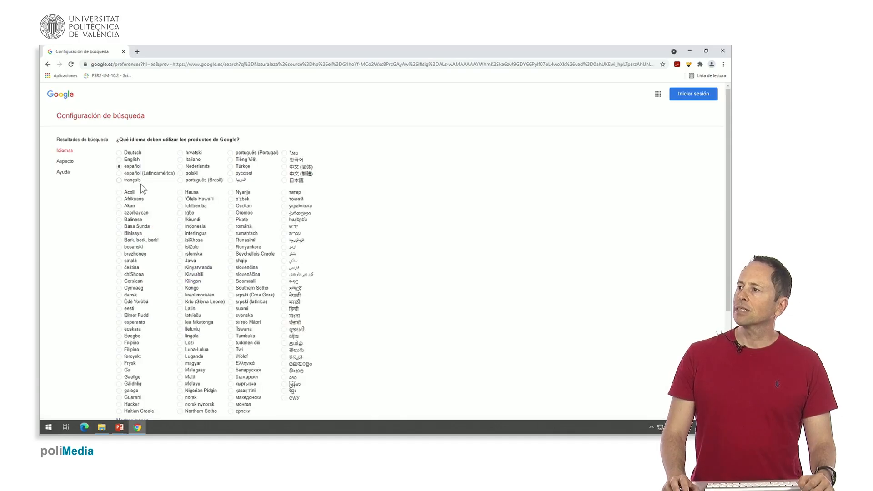
pyautogui.click(65, 162)
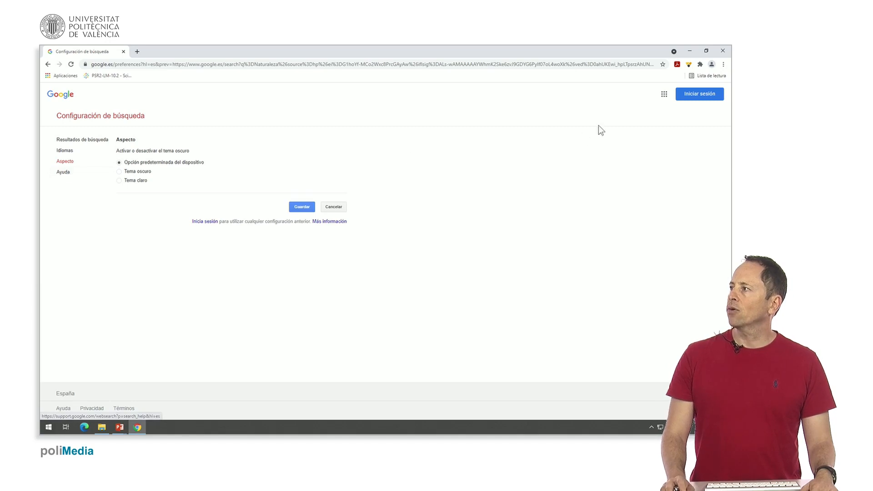
pyautogui.click(47, 65)
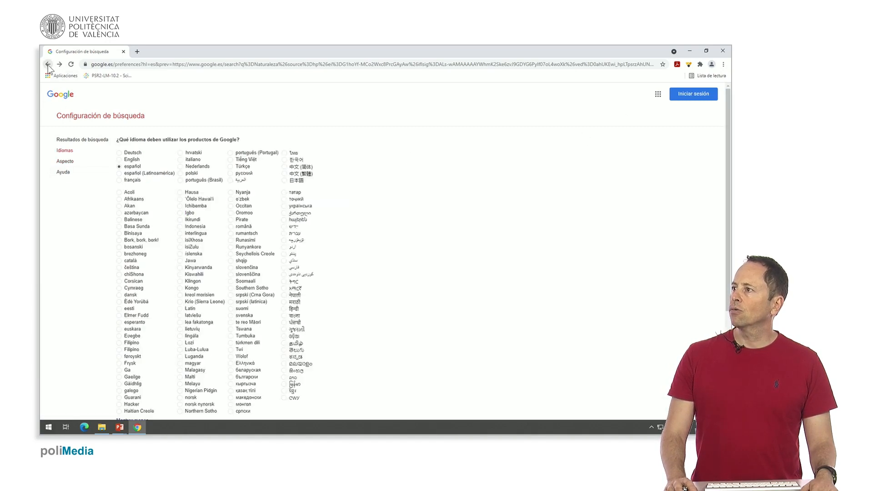
pyautogui.click(48, 65)
pyautogui.click(48, 65)
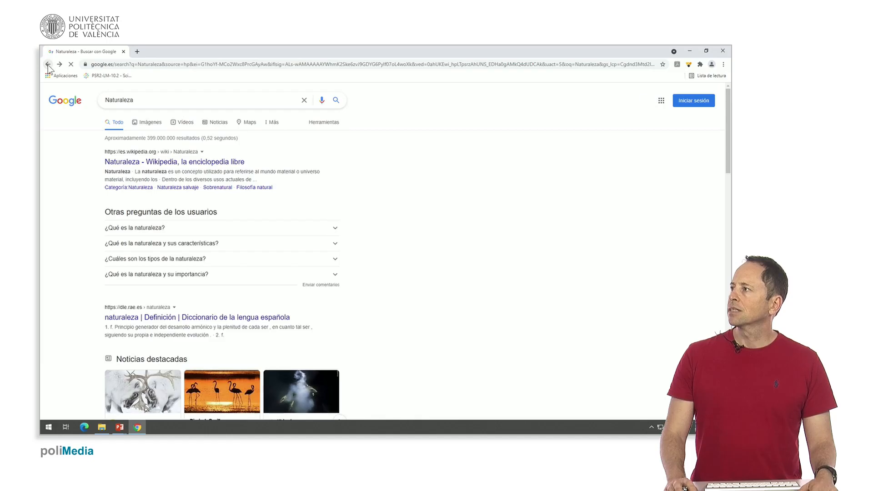
# - Open the language settings directly from the results page's quick settings, and return to the results
pyautogui.click(644, 101)
pyautogui.click(610, 126)
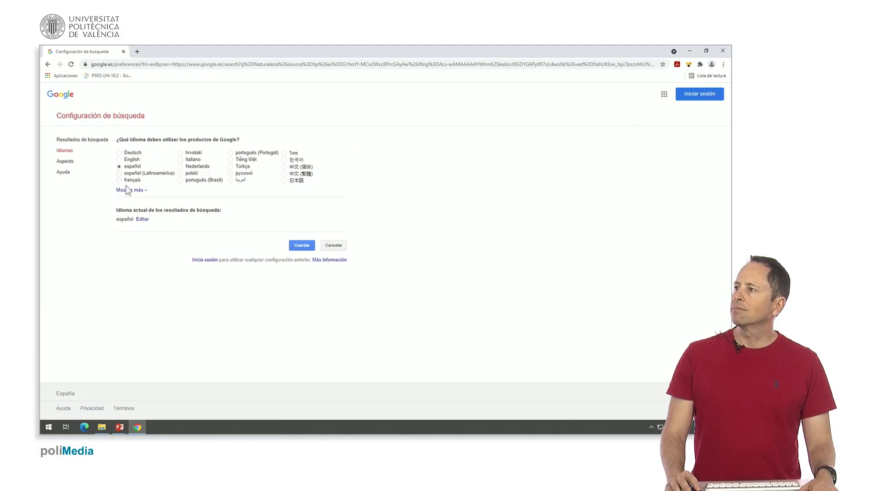
pyautogui.click(48, 65)
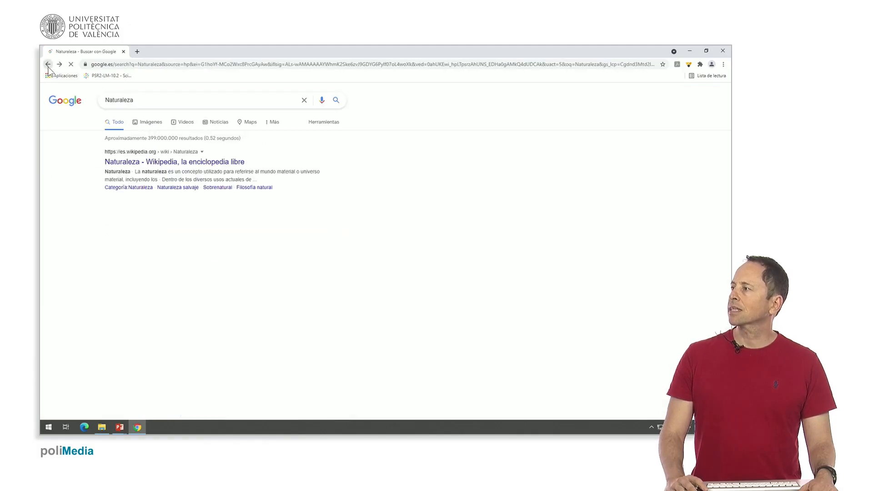
# - View the advanced search form for the Naturaleza query and go back to the results
pyautogui.click(642, 100)
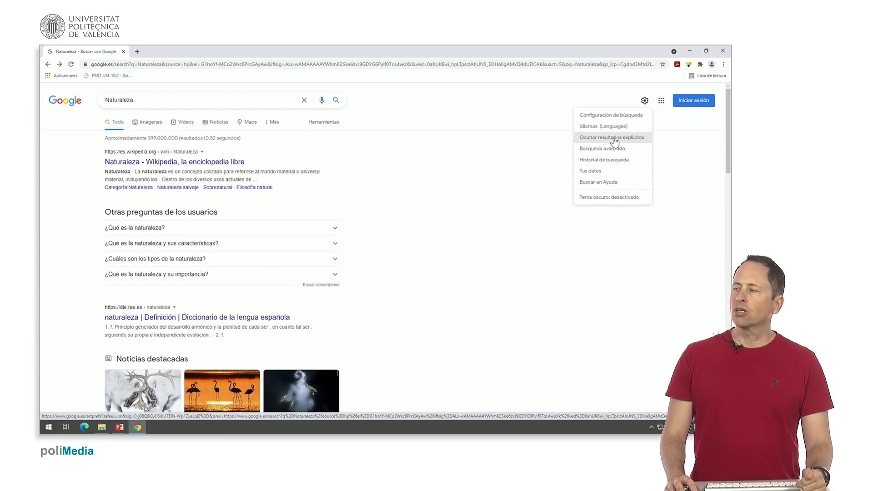
pyautogui.click(615, 149)
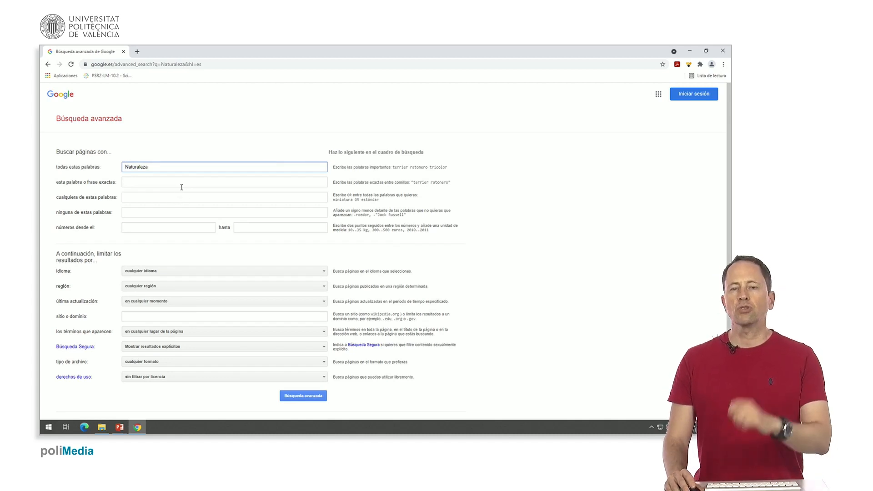
pyautogui.click(46, 65)
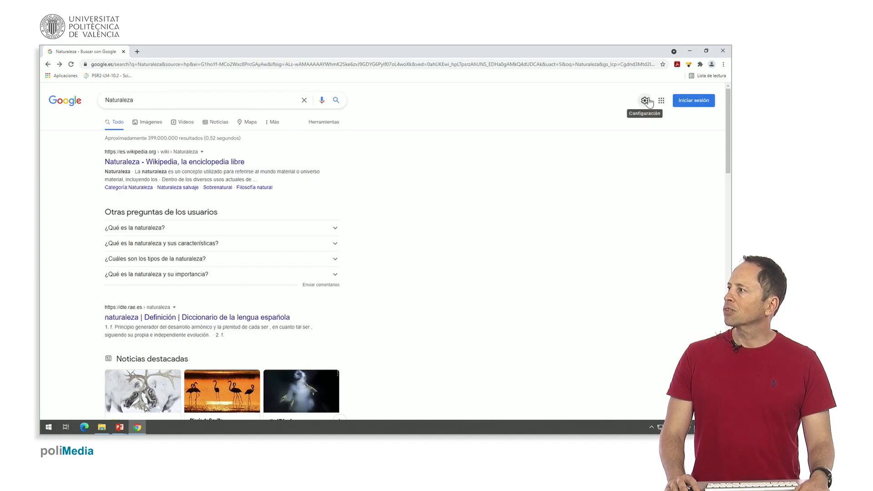
# - Look through the "Tus datos en la Búsqueda" page down to its privacy options, and return to the results
pyautogui.click(644, 100)
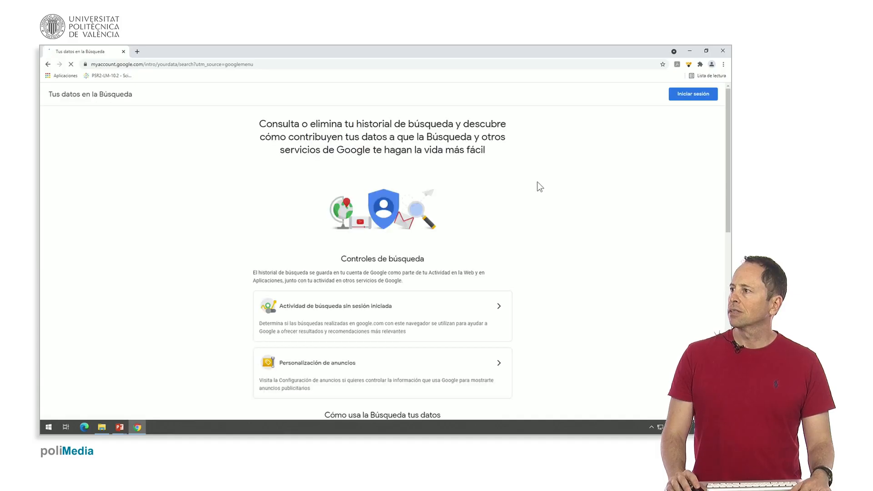
pyautogui.scroll(-1, 403, 261)
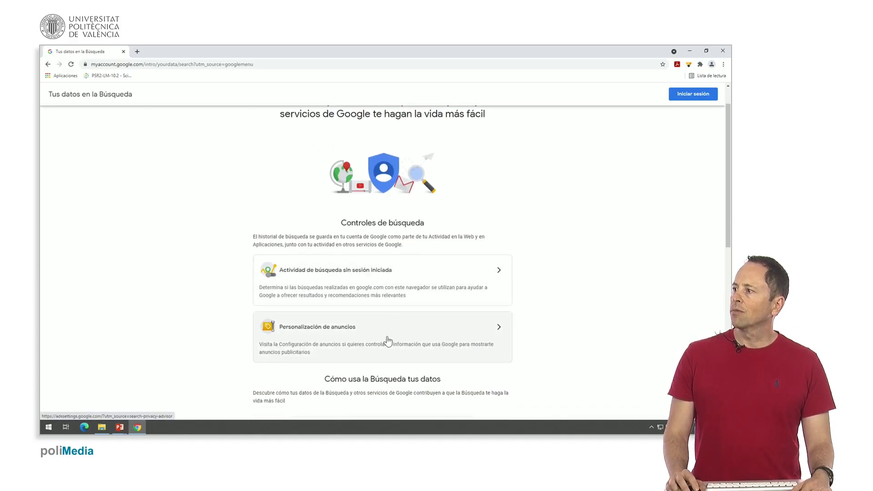
pyautogui.scroll(-3, 387, 333)
pyautogui.scroll(-3, 388, 332)
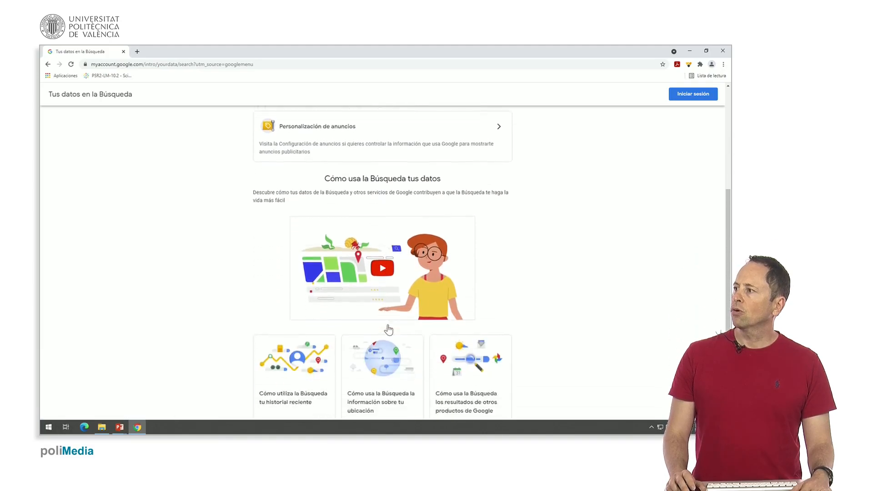
pyautogui.scroll(-3, 392, 247)
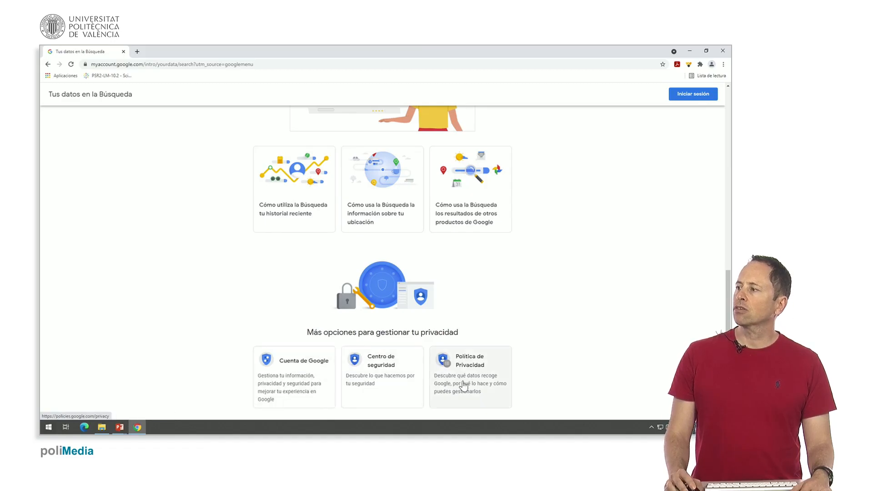
pyautogui.click(48, 64)
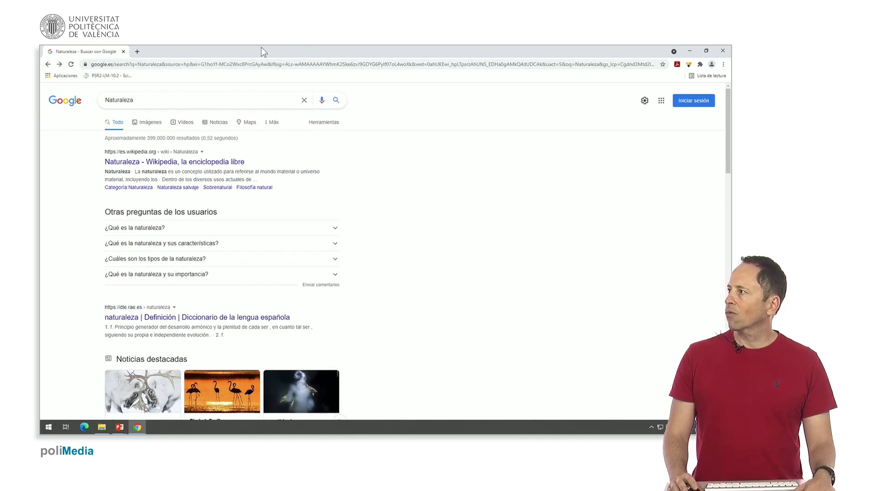
# - View the list of Google apps and the dark theme option in the quick settings, leaving both closed
pyautogui.click(646, 101)
pyautogui.click(661, 101)
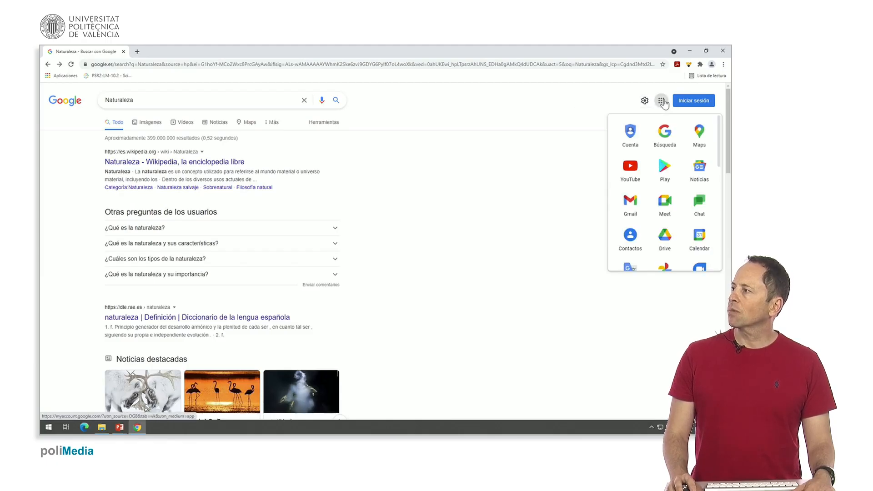
pyautogui.click(646, 101)
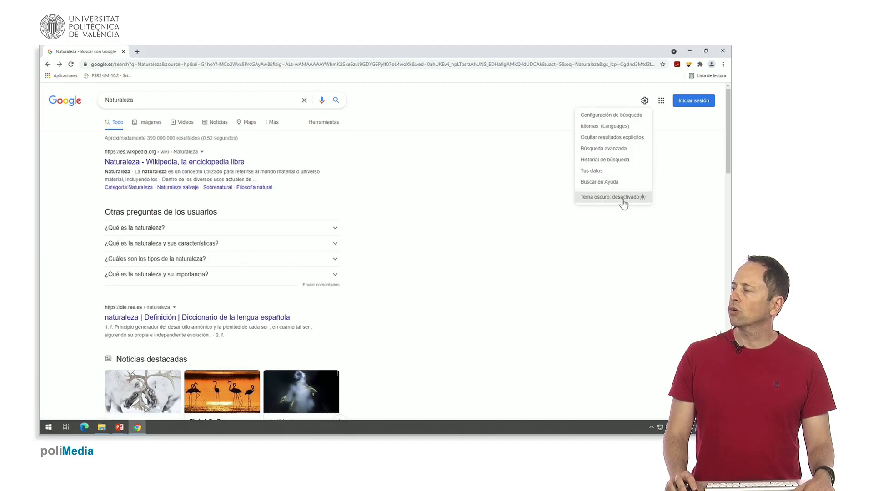
pyautogui.click(462, 157)
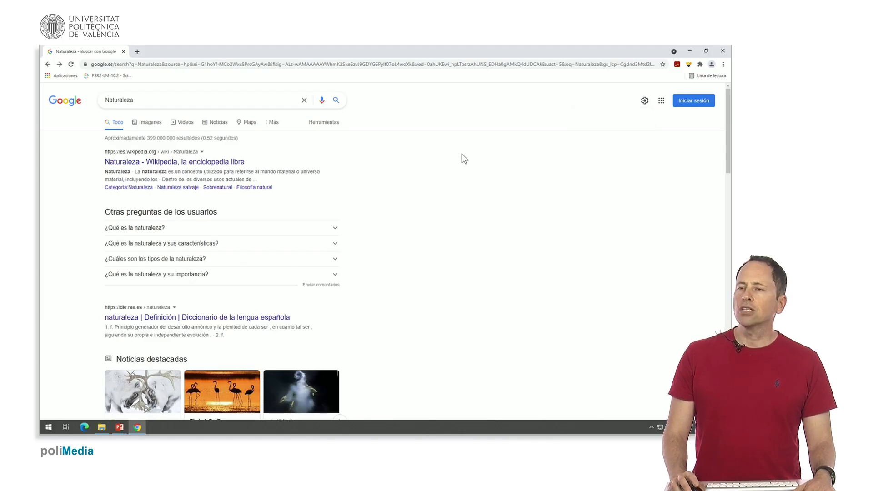